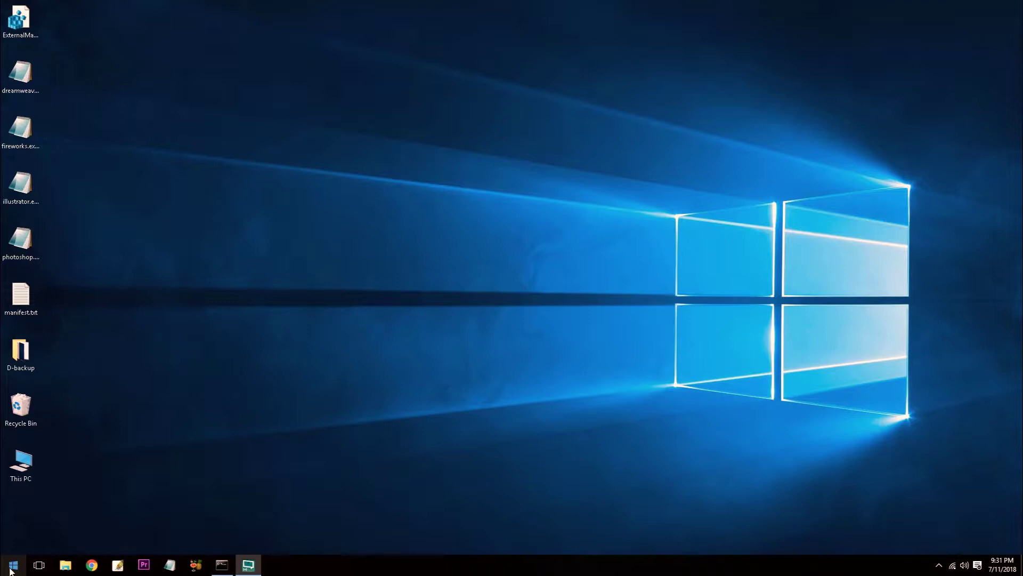
Launch Registry Editor by running regedit from the Run dialog
{"action": "left_click", "coordinate": [11, 570]}
{"action": "type", "text": "run"}
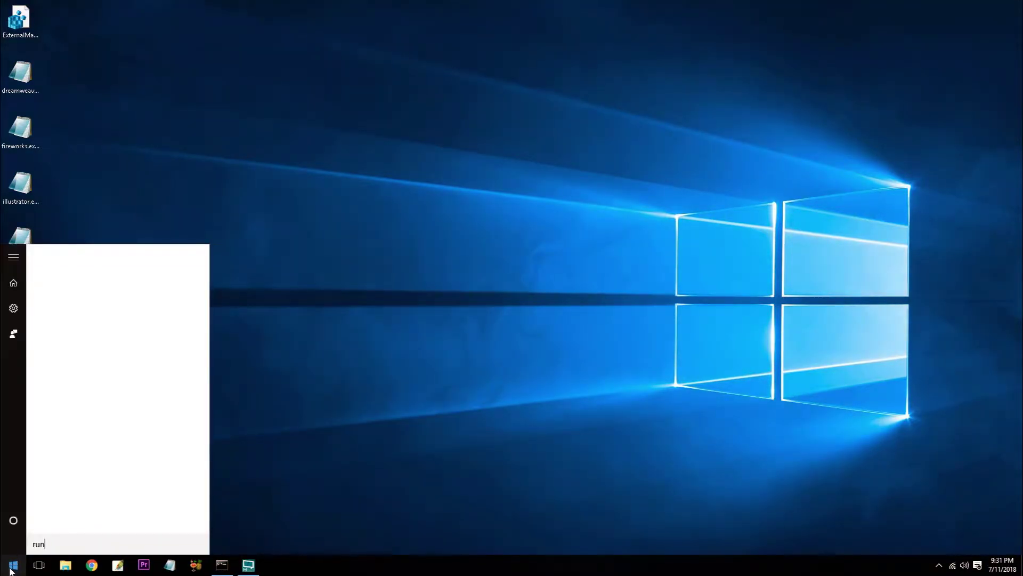
{"action": "key", "text": "Return"}
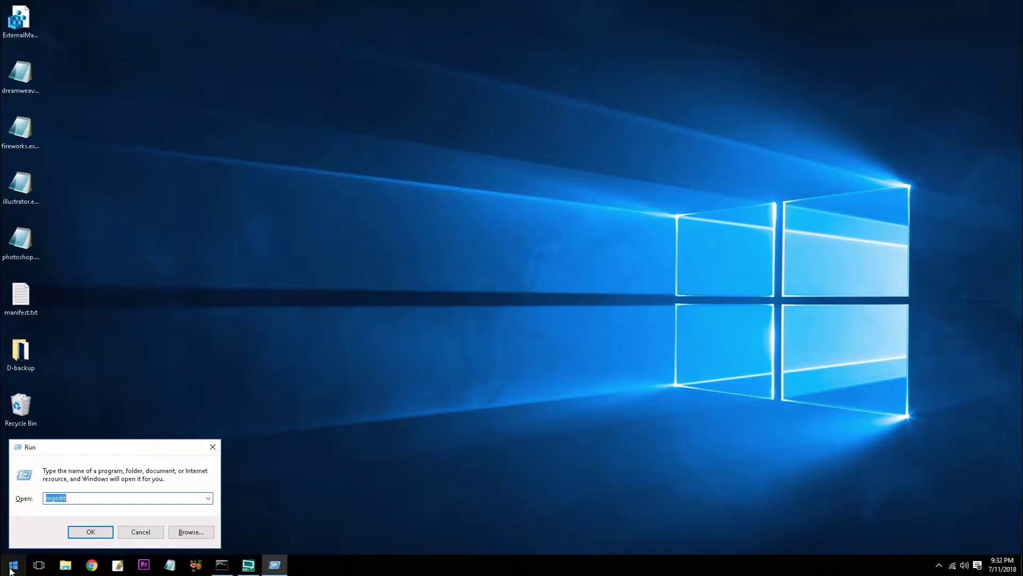
{"action": "key", "text": "Return"}
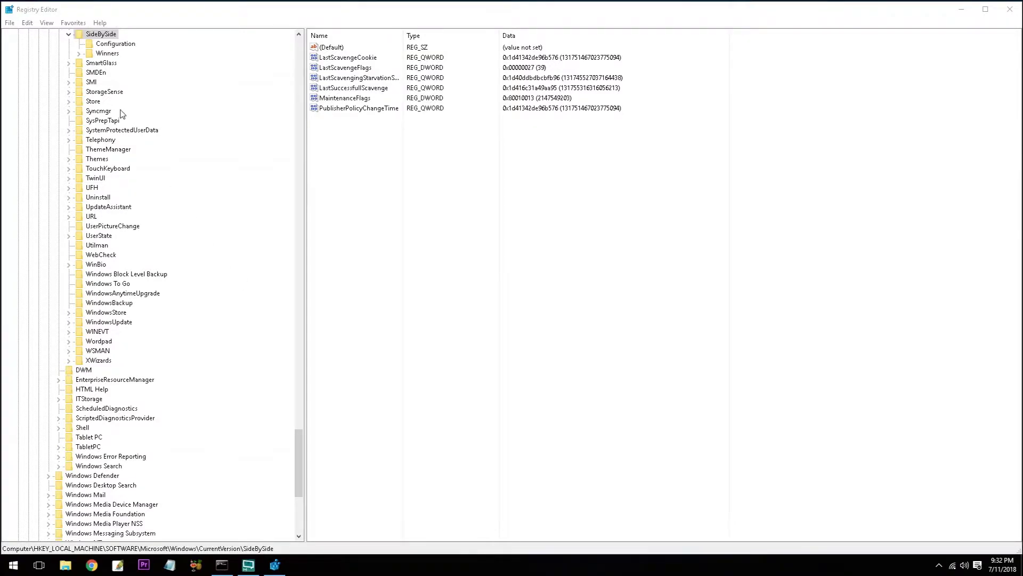
Bring the Registry Editor window, showing the SideBySide key, into focus
{"action": "left_click", "coordinate": [99, 36]}
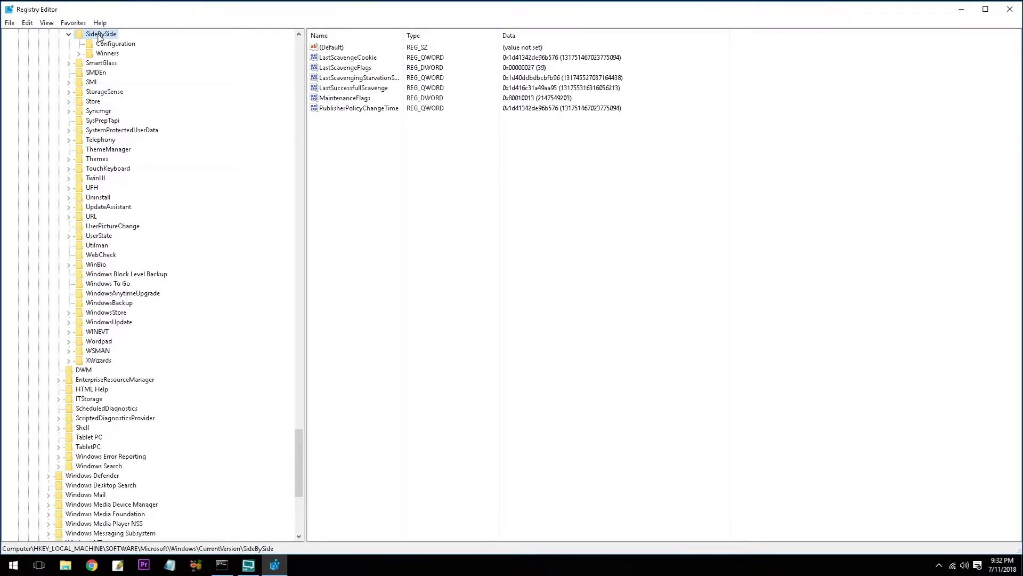
Create a new DWORD (32-bit) value named PreferExternalManifest in SideBySide
{"action": "left_click", "coordinate": [27, 23]}
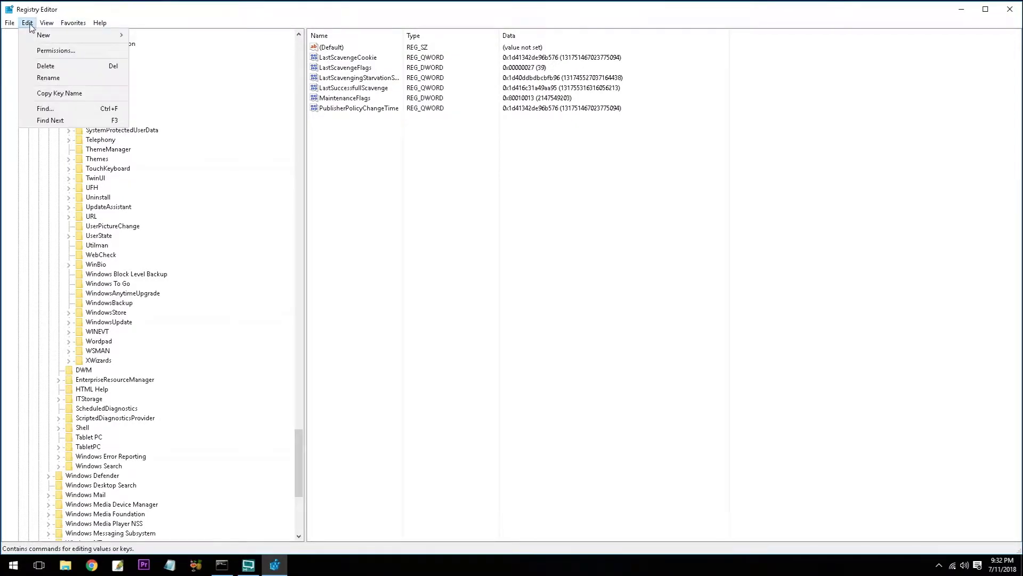
{"action": "mouse_move", "coordinate": [39, 35]}
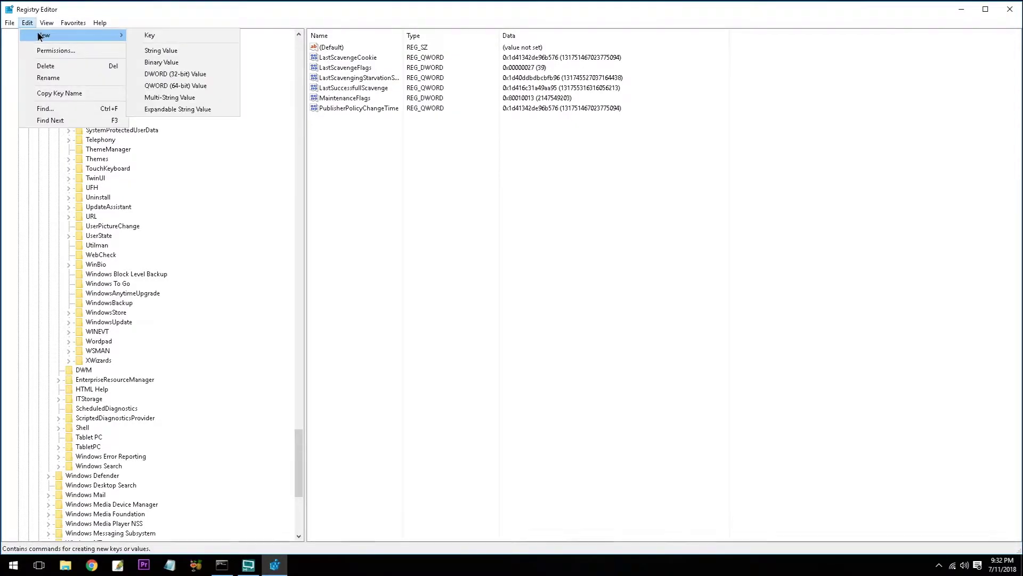
{"action": "left_click", "coordinate": [176, 78]}
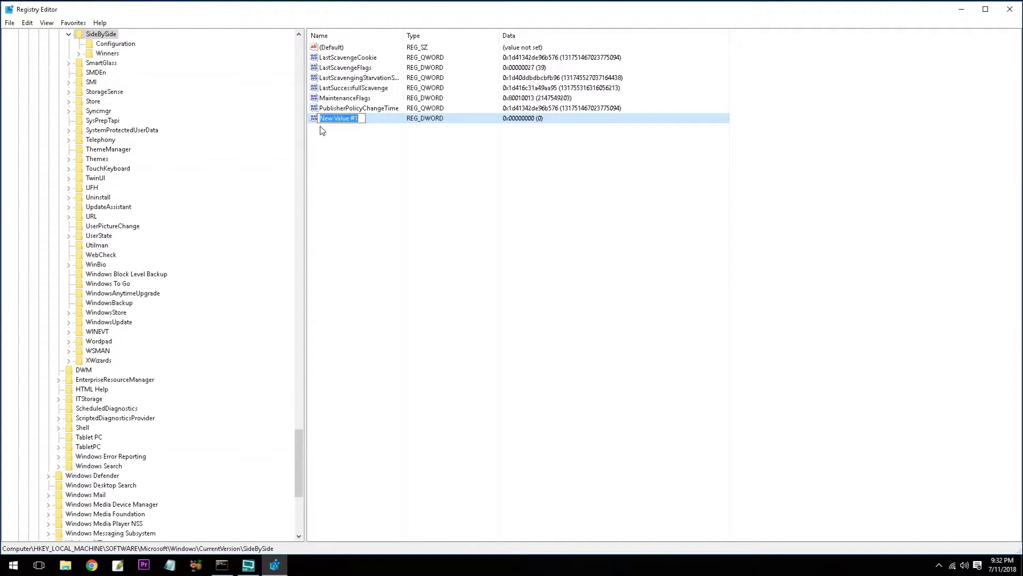
{"action": "type", "text": "Prefer"}
{"action": "type", "text": "ExternalManifest"}
{"action": "key", "text": "Return"}
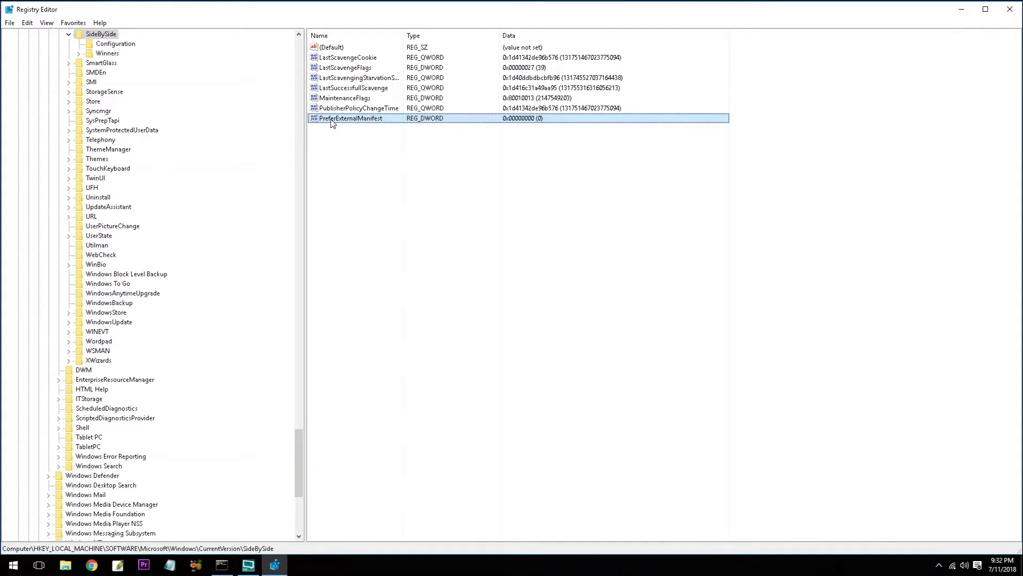
Set PreferExternalManifest's value data to 1
{"action": "right_click", "coordinate": [332, 121]}
{"action": "left_click", "coordinate": [339, 127]}
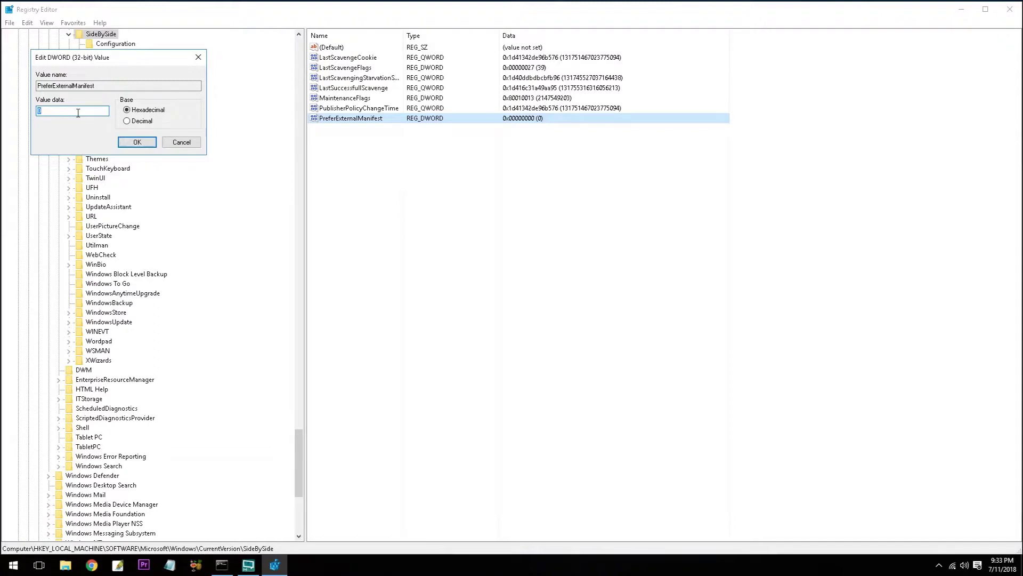
{"action": "left_click", "coordinate": [128, 121]}
{"action": "type", "text": "1"}
{"action": "left_click", "coordinate": [136, 143]}
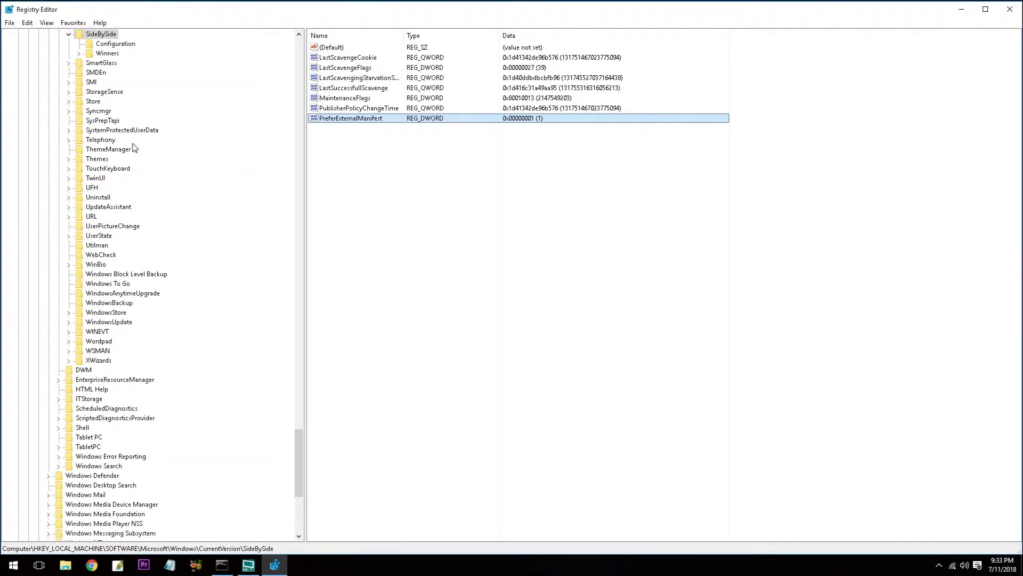
{"action": "left_click", "coordinate": [9, 23]}
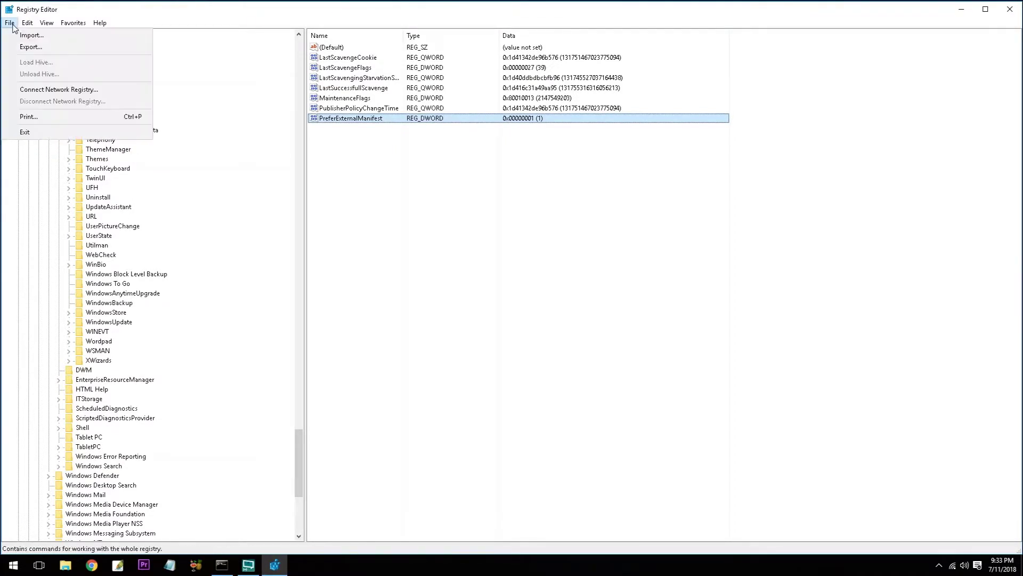
Exit Registry Editor and stack the Fireworks, Dreamweaver, Illustrator and Photoshop manifests in one column
{"action": "left_click", "coordinate": [48, 133]}
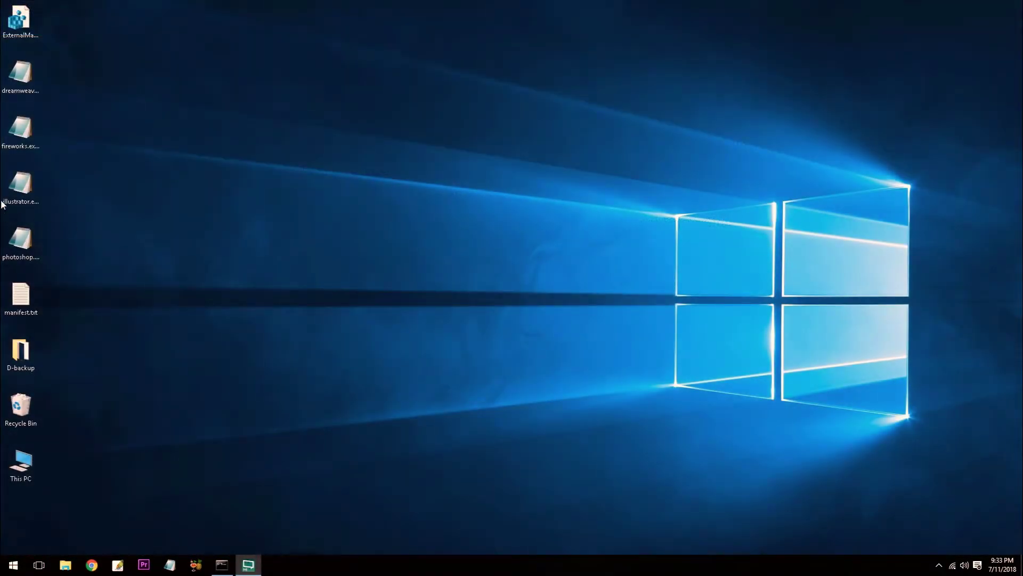
{"action": "left_click_drag", "start_coordinate": [24, 79], "coordinate": [227, 137]}
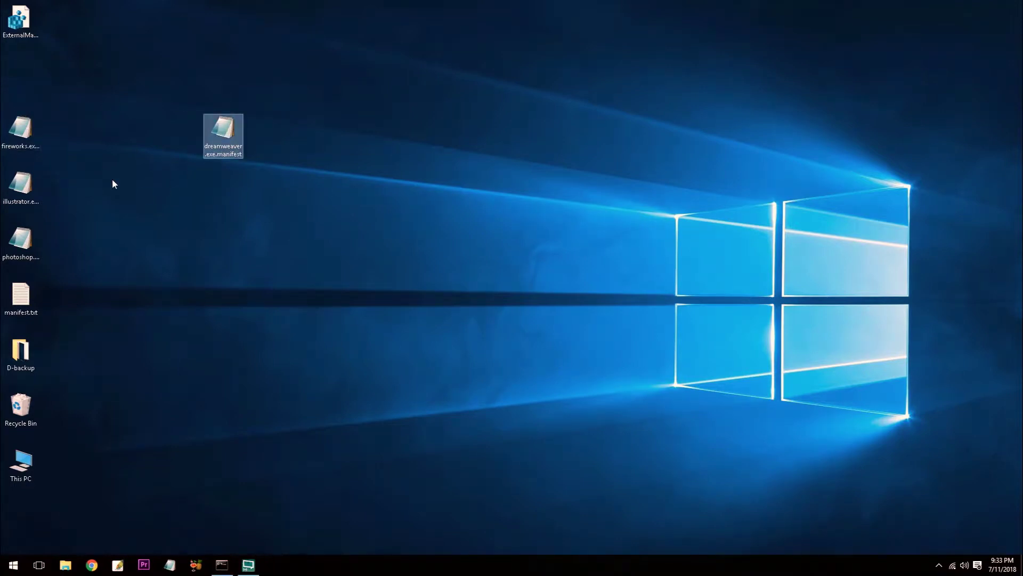
{"action": "left_click_drag", "start_coordinate": [30, 132], "coordinate": [232, 78]}
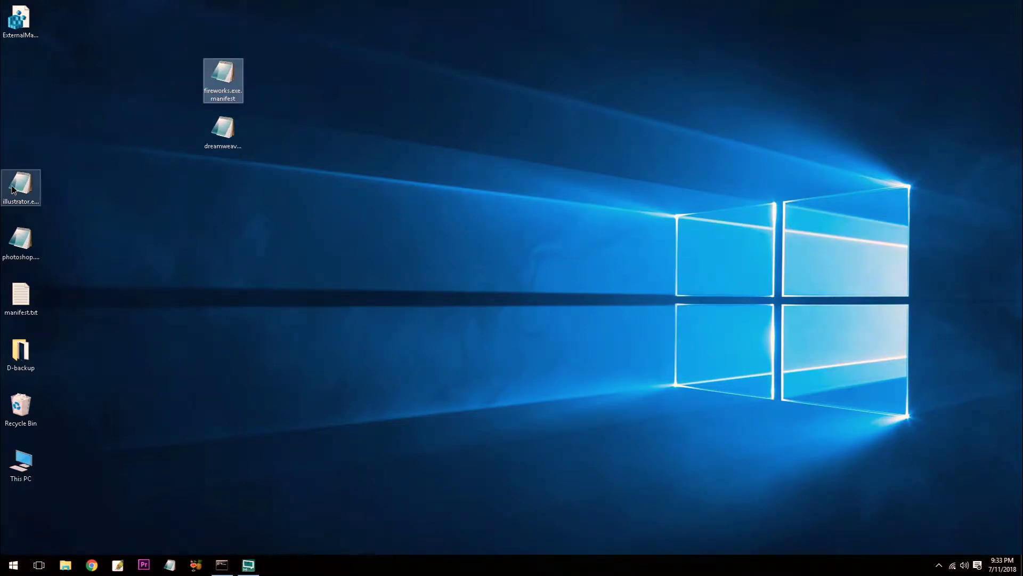
{"action": "left_click_drag", "start_coordinate": [13, 188], "coordinate": [215, 180]}
{"action": "left_click_drag", "start_coordinate": [19, 246], "coordinate": [227, 255]}
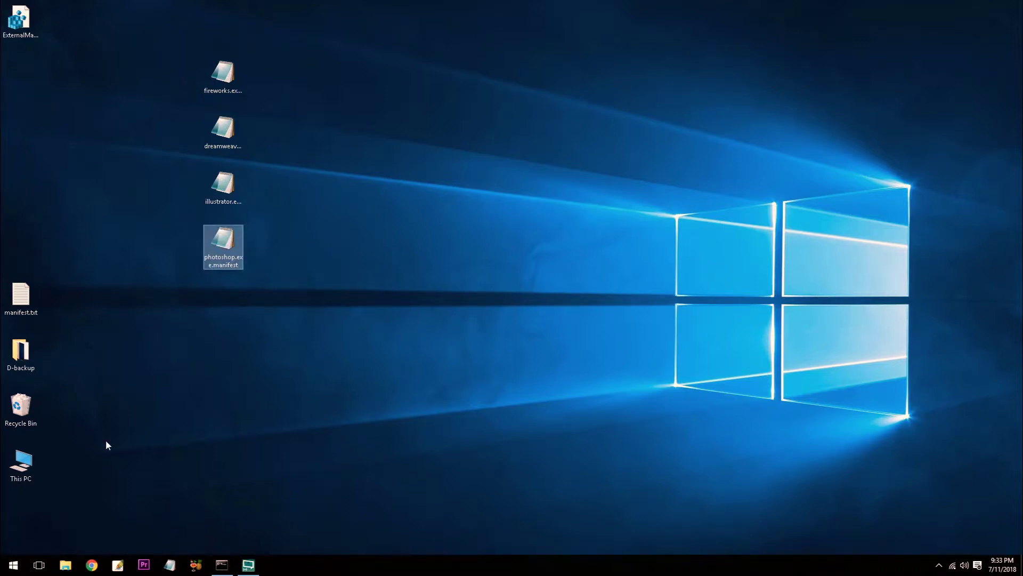
{"action": "right_click", "coordinate": [114, 569]}
Open the Adobe Photoshop CS shortcut's properties and select its Start in folder path
{"action": "right_click", "coordinate": [110, 528]}
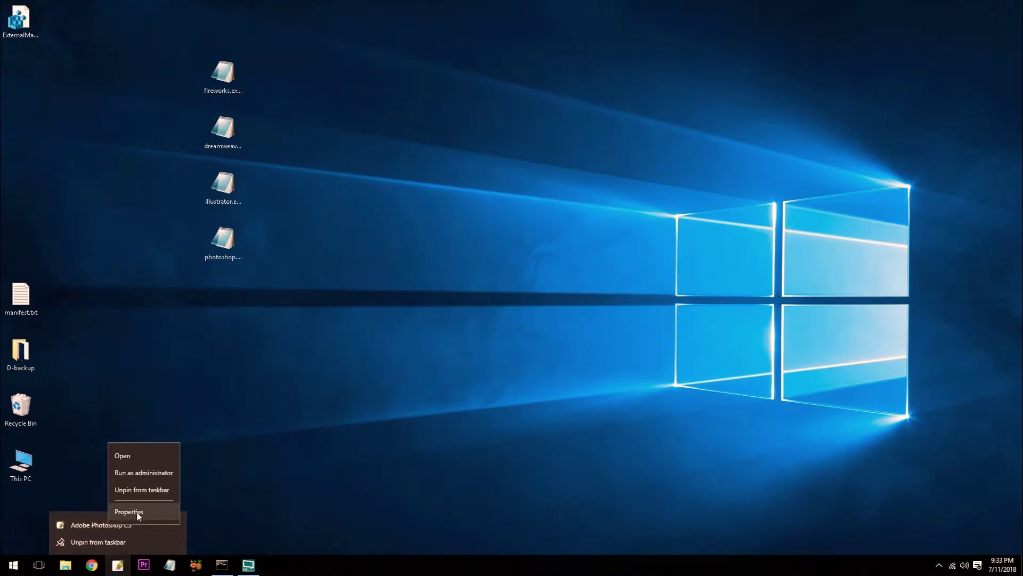
{"action": "left_click", "coordinate": [129, 512]}
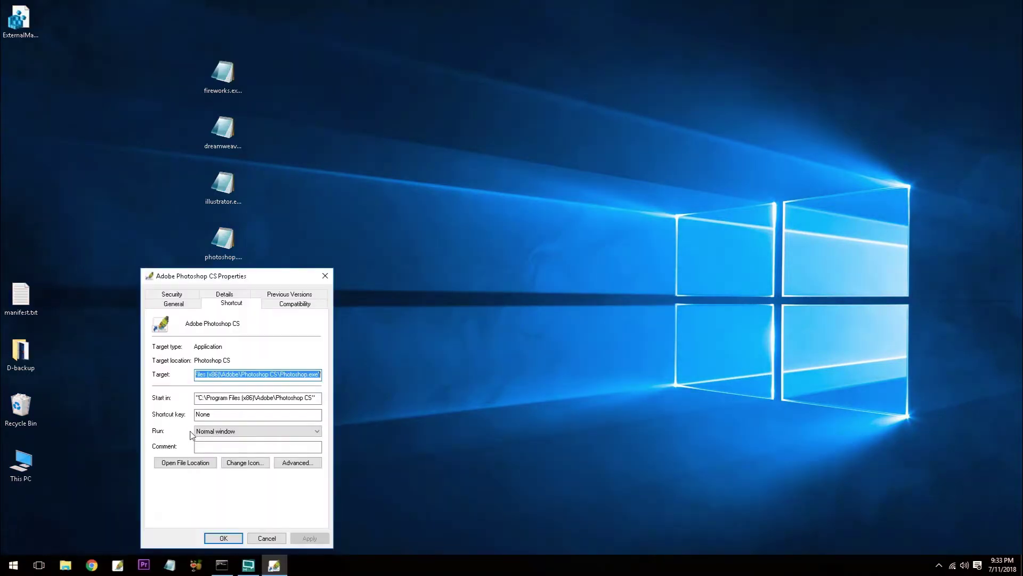
{"action": "left_click", "coordinate": [292, 398]}
{"action": "left_click", "coordinate": [313, 397]}
{"action": "key", "text": "ctrl+shift+Left"}
{"action": "key", "text": "ctrl+shift+Left"}
{"action": "key", "text": "ctrl+shift+Left"}
{"action": "key", "text": "ctrl+shift+Left"}
{"action": "key", "text": "ctrl+shift+Left"}
{"action": "key", "text": "ctrl+shift+Left"}
{"action": "key", "text": "ctrl+shift+Left"}
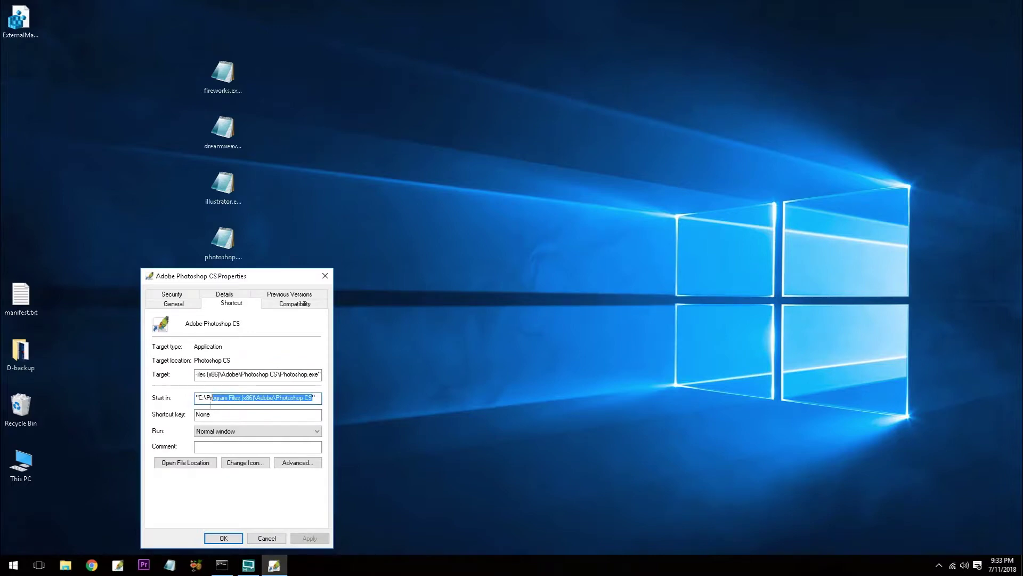
{"action": "key", "text": "shift+Right"}
{"action": "key", "text": "ctrl+c"}
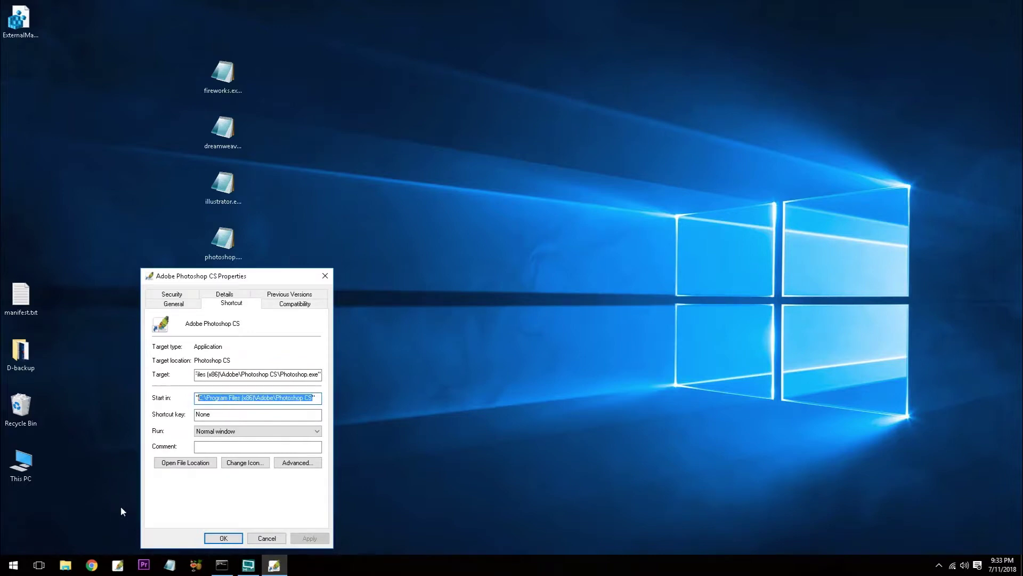
Open File Explorer at the Photoshop CS program folder by pasting that path
{"action": "left_click", "coordinate": [65, 565]}
{"action": "left_click", "coordinate": [452, 114]}
{"action": "key", "text": "ctrl+v"}
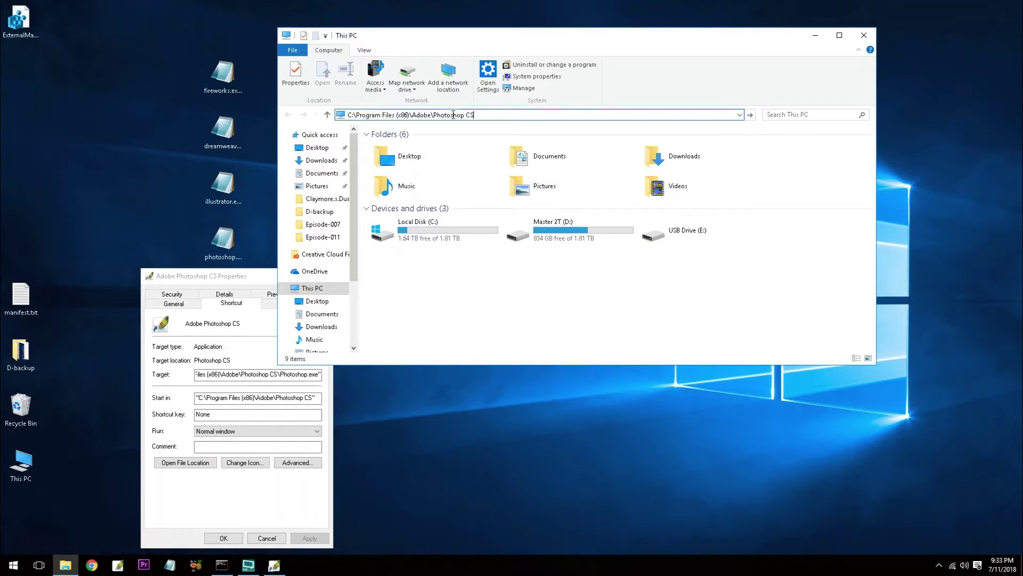
{"action": "key", "text": "Return"}
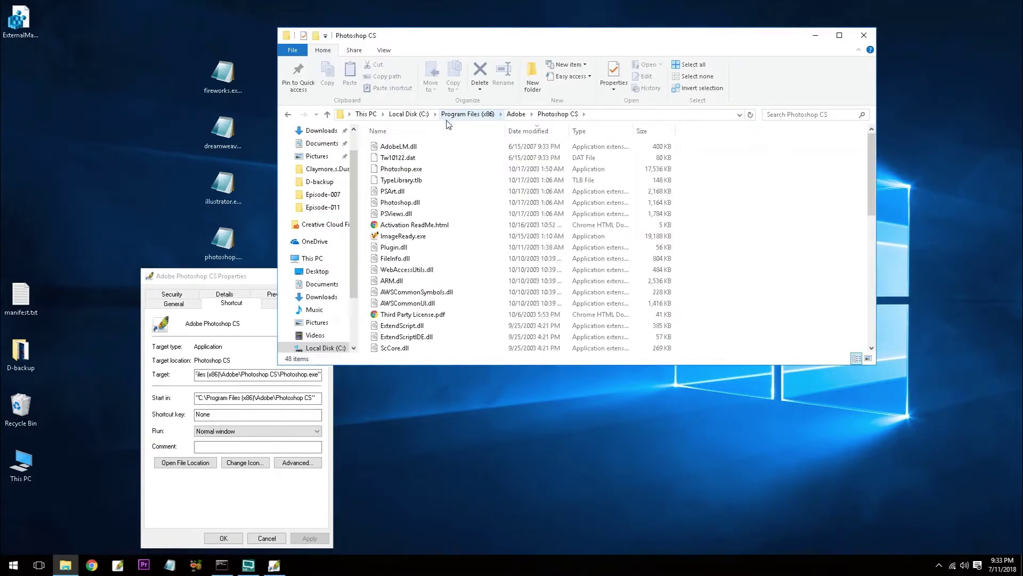
{"action": "scroll", "coordinate": [445, 233], "scroll_direction": "down", "scroll_amount": 10}
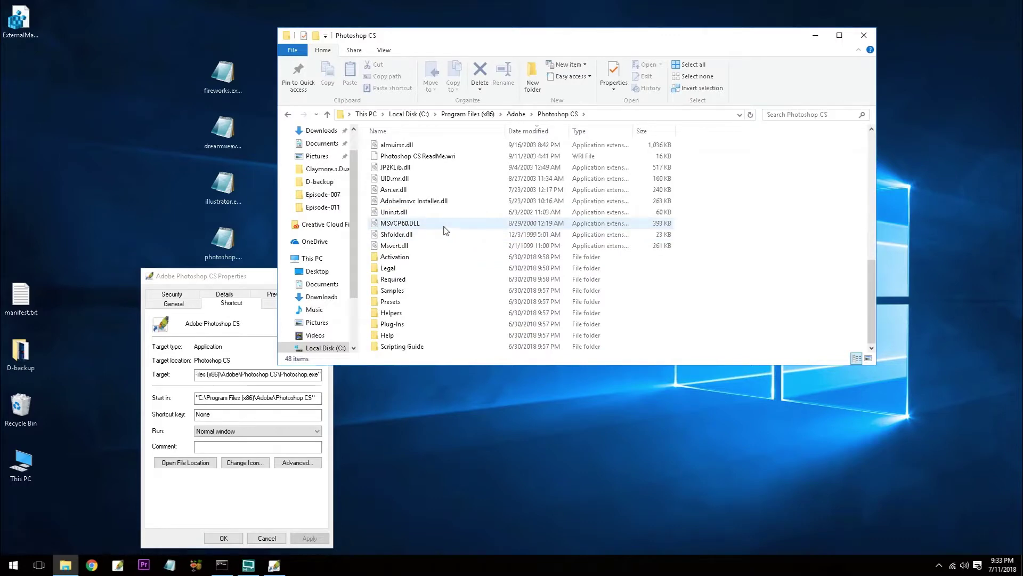
{"action": "scroll", "coordinate": [447, 200], "scroll_direction": "up", "scroll_amount": 7}
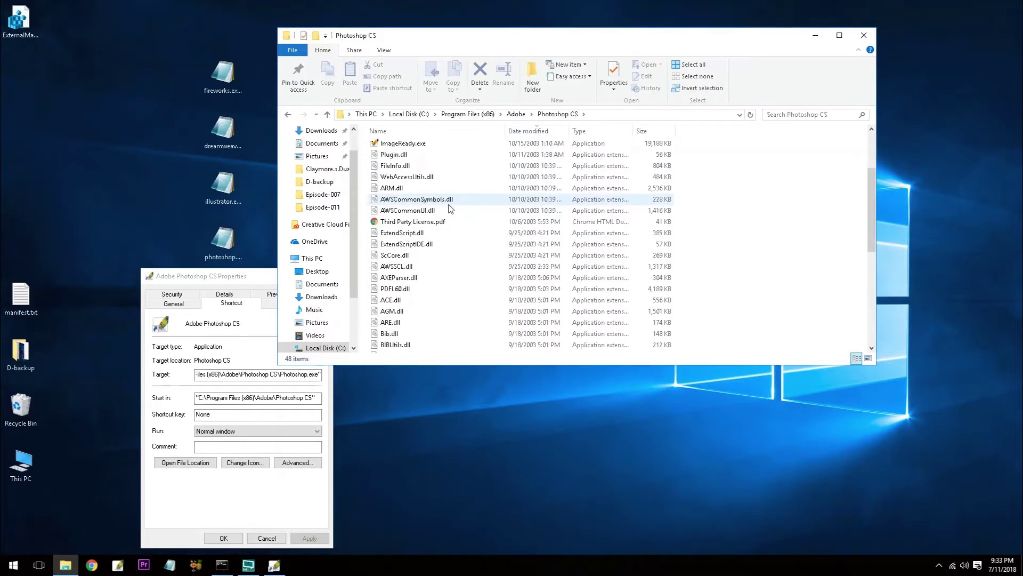
{"action": "scroll", "coordinate": [450, 208], "scroll_direction": "up", "scroll_amount": 3}
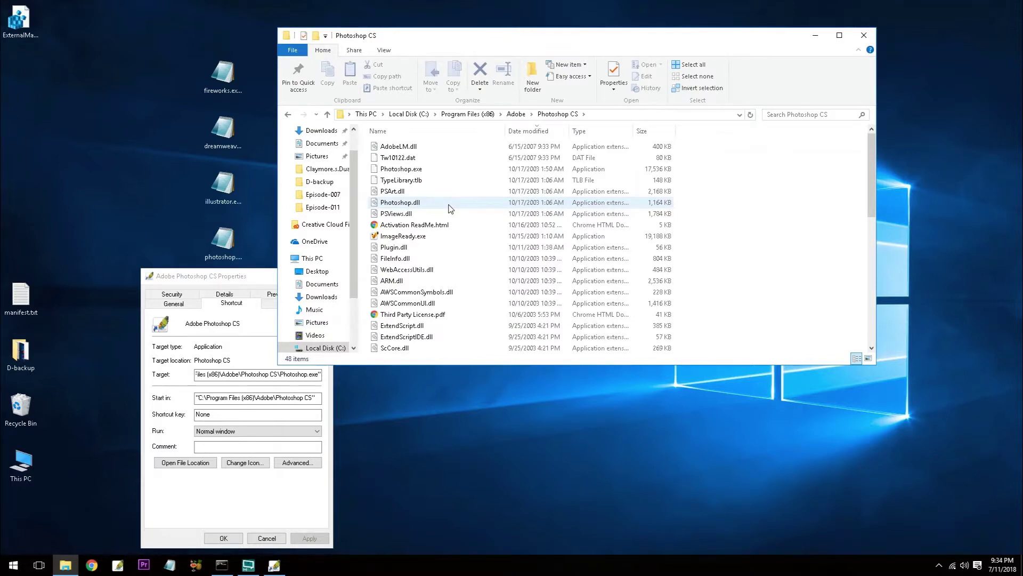
Move photoshop.exe.manifest from the desktop into the Photoshop CS folder with administrator permission
{"action": "left_click", "coordinate": [318, 376]}
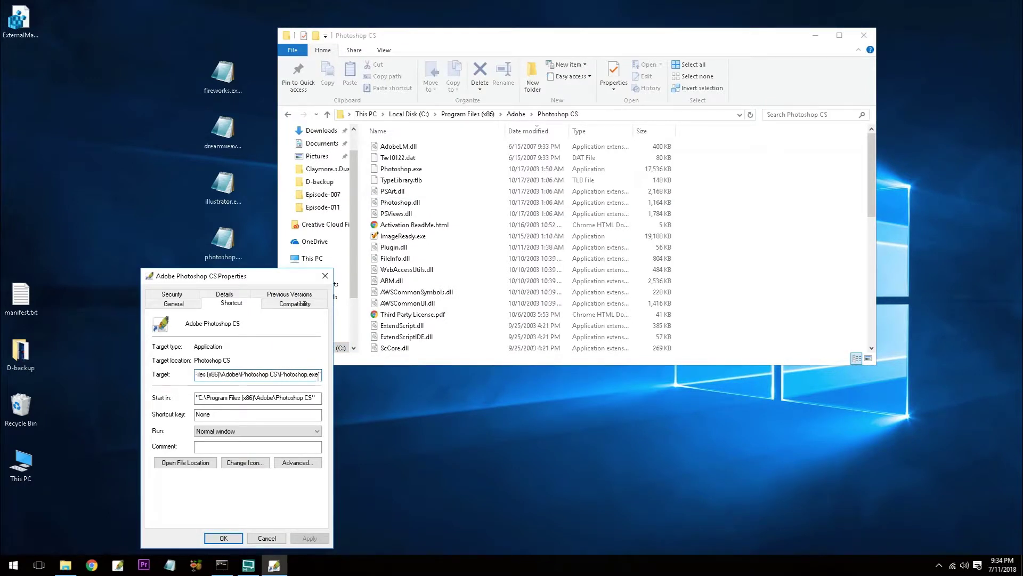
{"action": "left_click", "coordinate": [411, 168]}
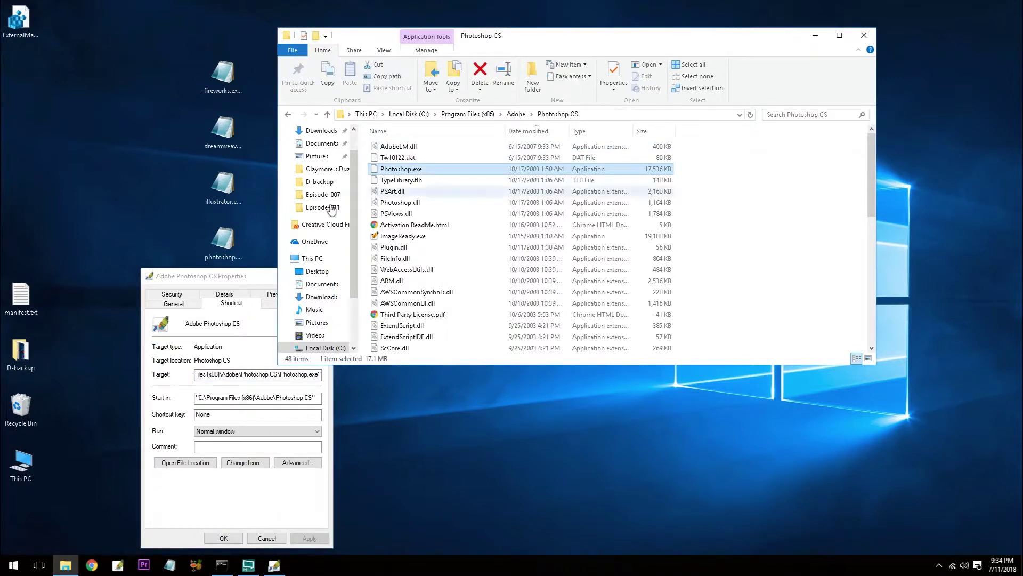
{"action": "left_click_drag", "start_coordinate": [222, 240], "coordinate": [453, 197]}
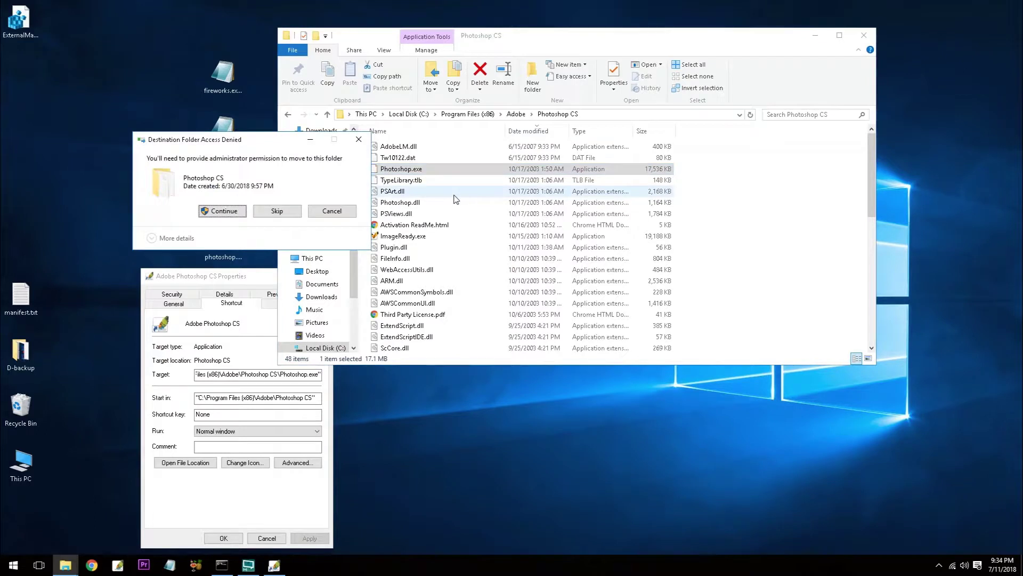
{"action": "left_click", "coordinate": [241, 212]}
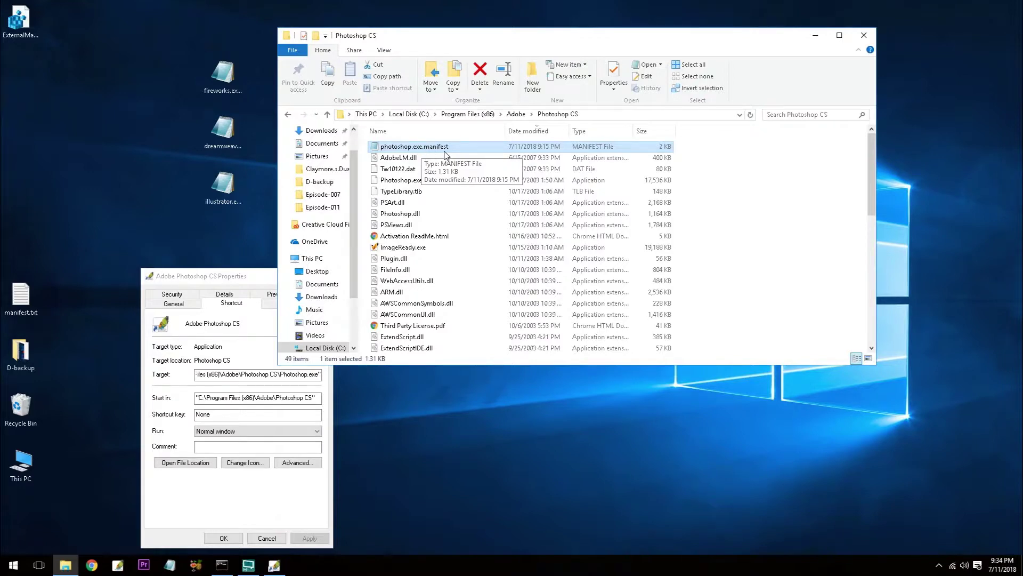
{"action": "right_click", "coordinate": [443, 150]}
{"action": "left_click", "coordinate": [463, 166]}
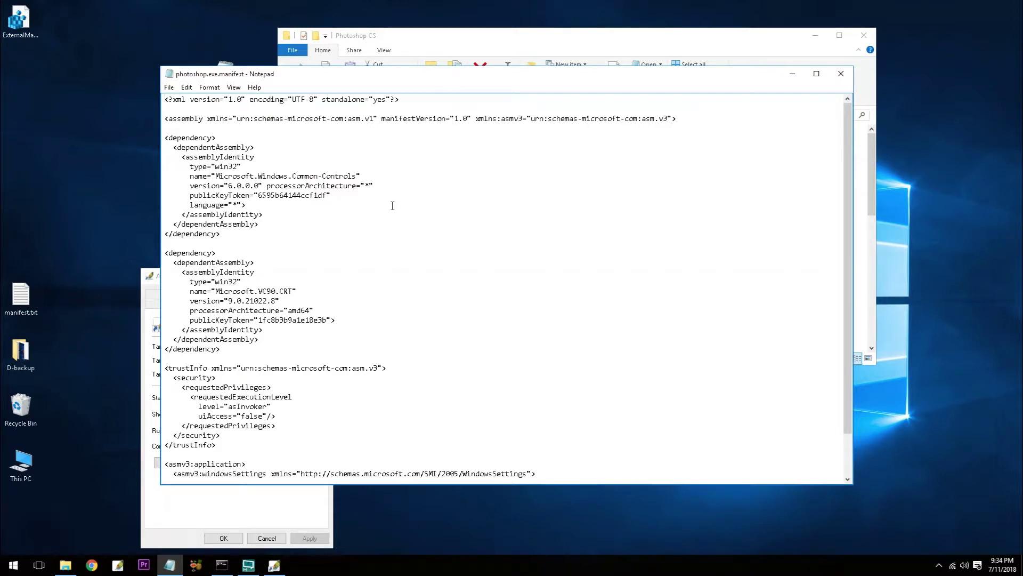
{"action": "scroll", "coordinate": [392, 204], "scroll_direction": "down", "scroll_amount": 2}
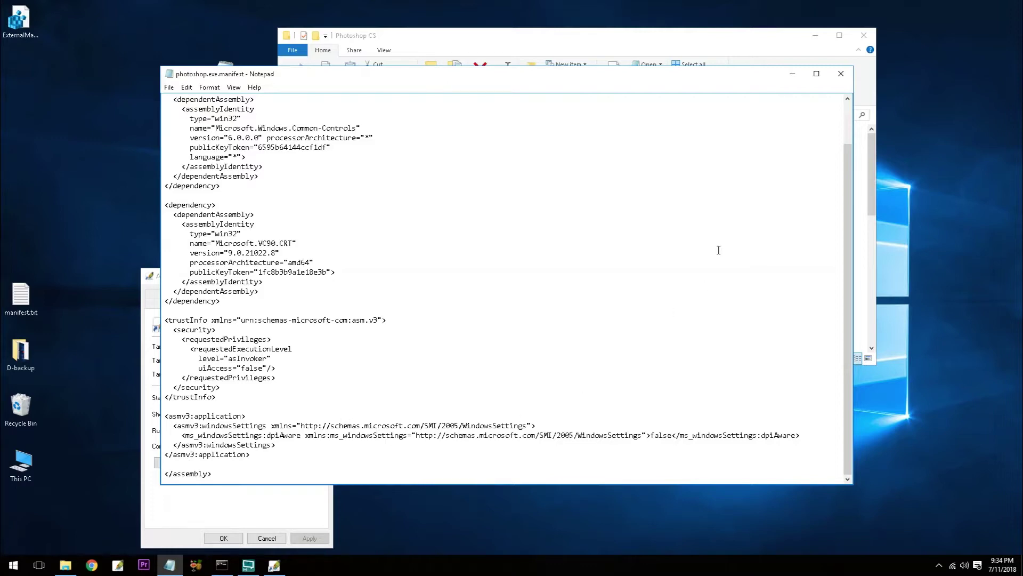
{"action": "left_click", "coordinate": [841, 76]}
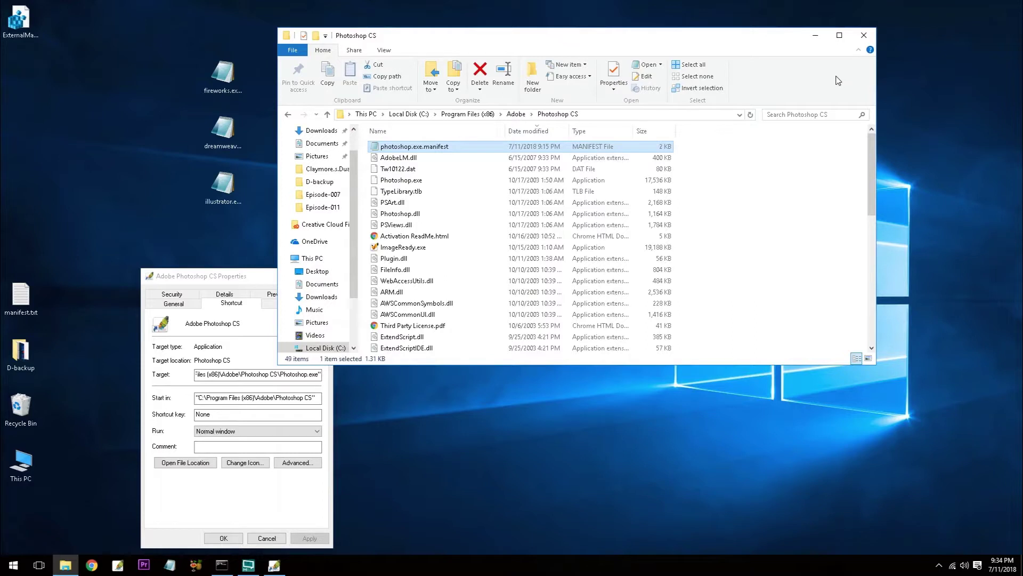
{"action": "left_click", "coordinate": [862, 40]}
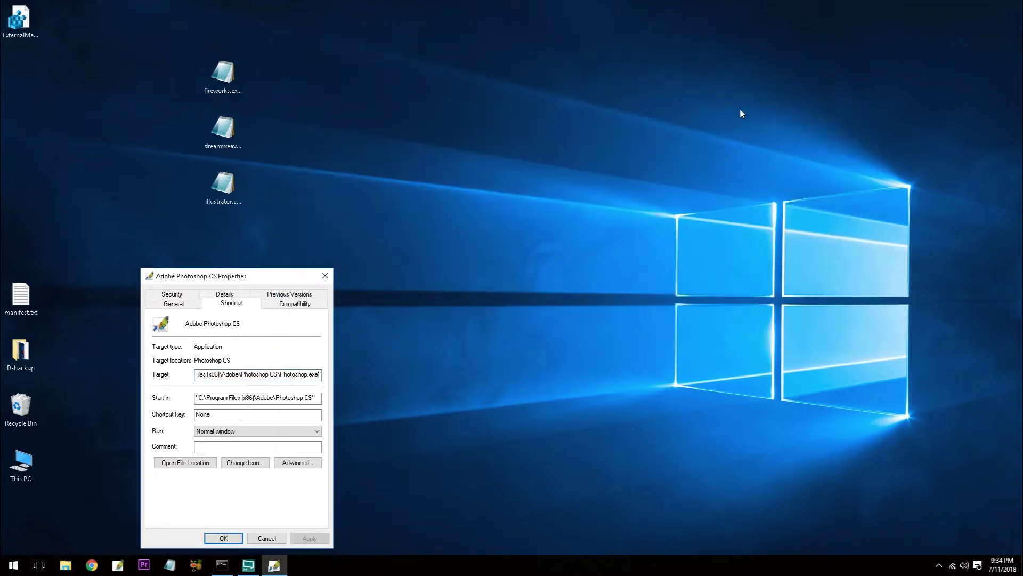
Cancel the Adobe Photoshop CS shortcut properties without making changes
{"action": "left_click", "coordinate": [267, 538]}
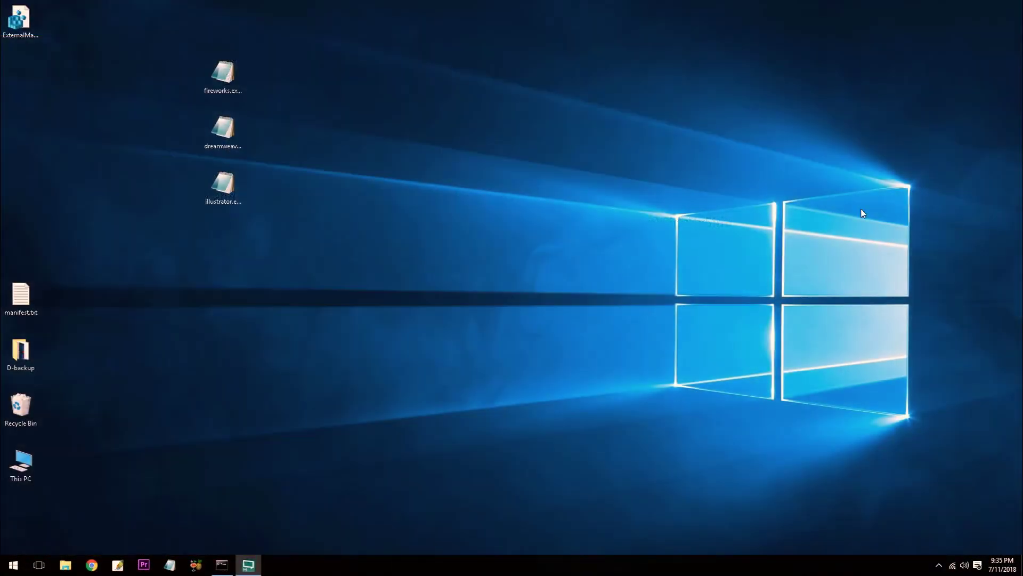
{"action": "right_click", "coordinate": [146, 569]}
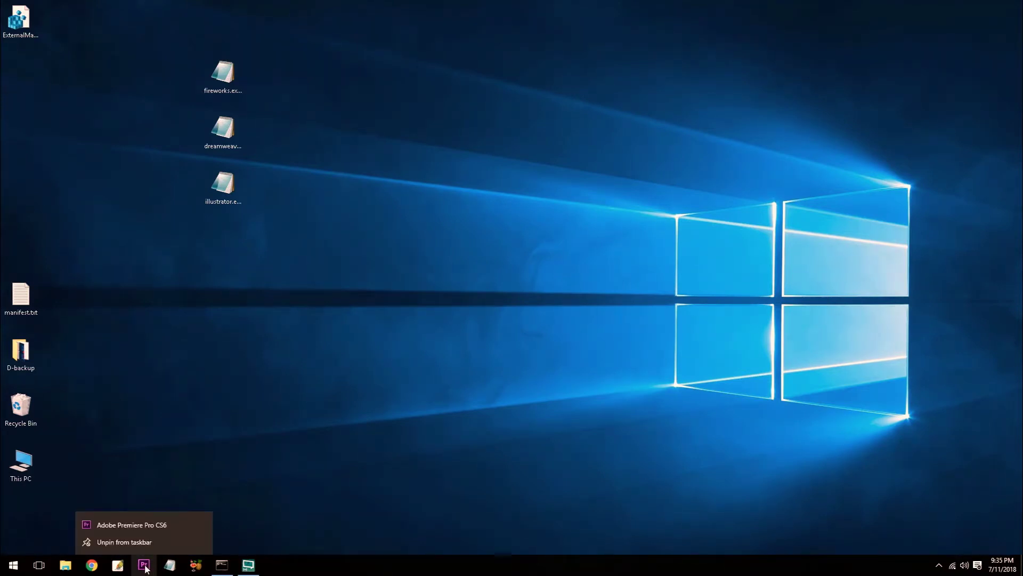
{"action": "right_click", "coordinate": [145, 525]}
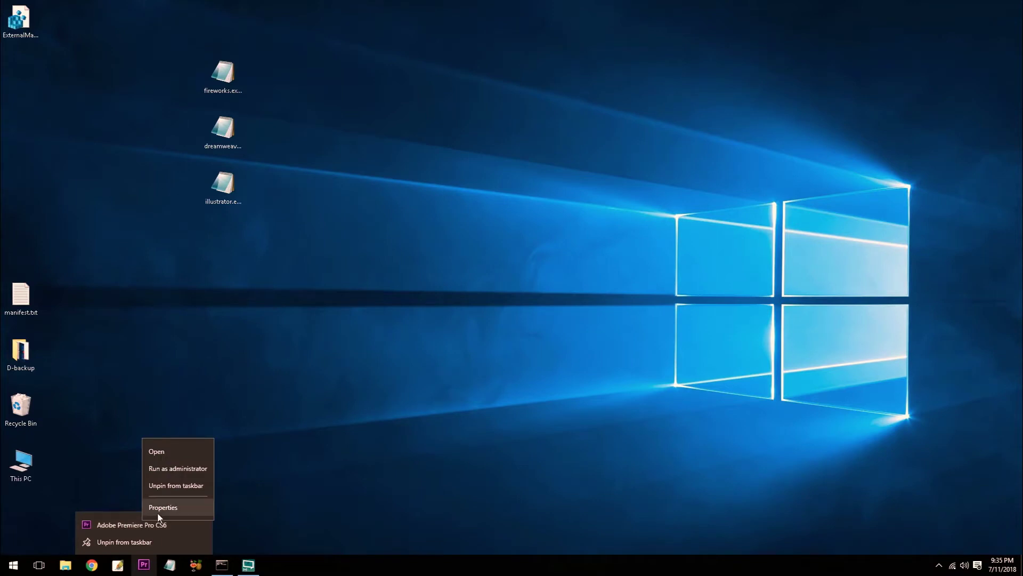
{"action": "left_click", "coordinate": [159, 509]}
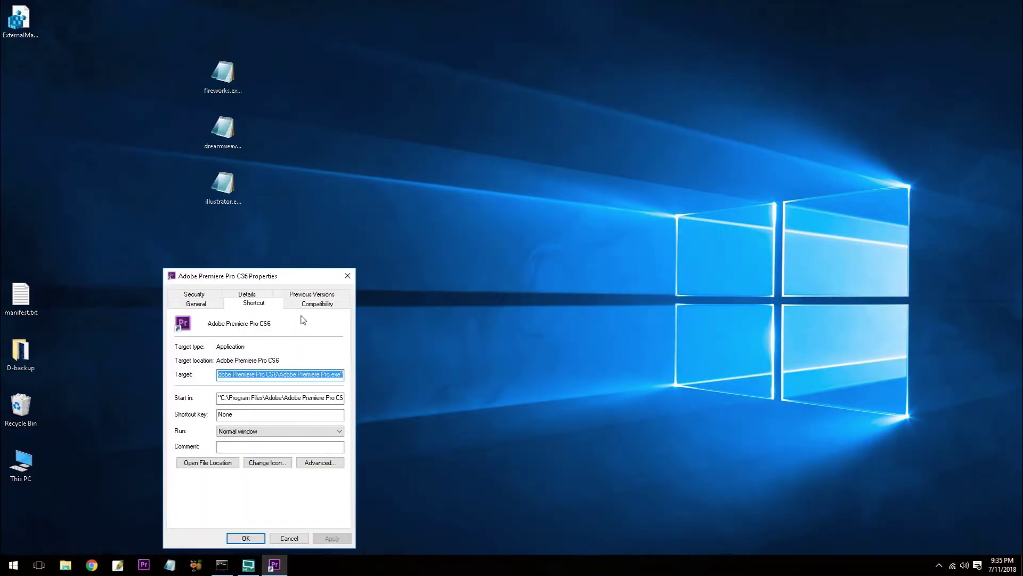
{"action": "left_click", "coordinate": [314, 304]}
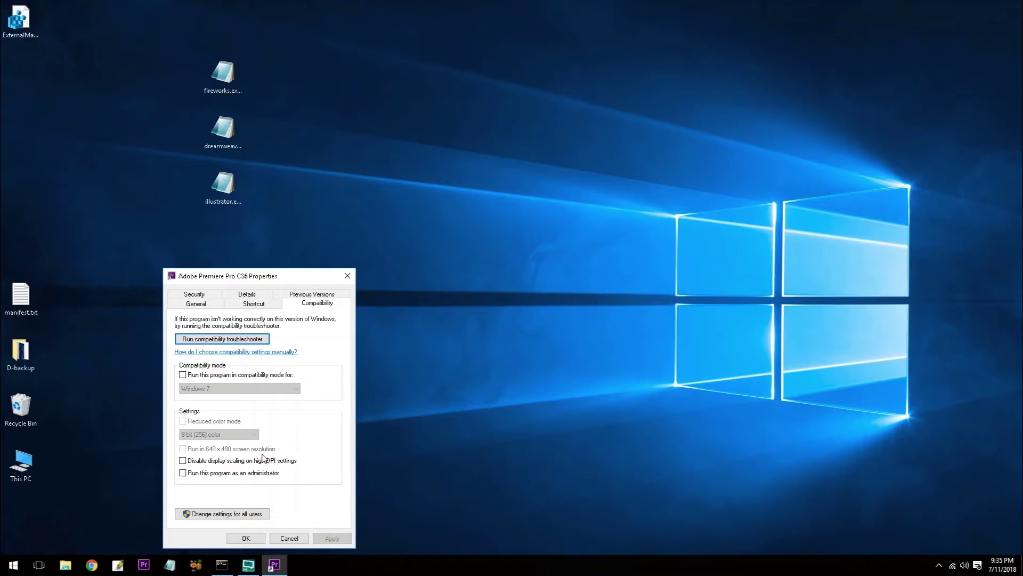
{"action": "left_click", "coordinate": [289, 538]}
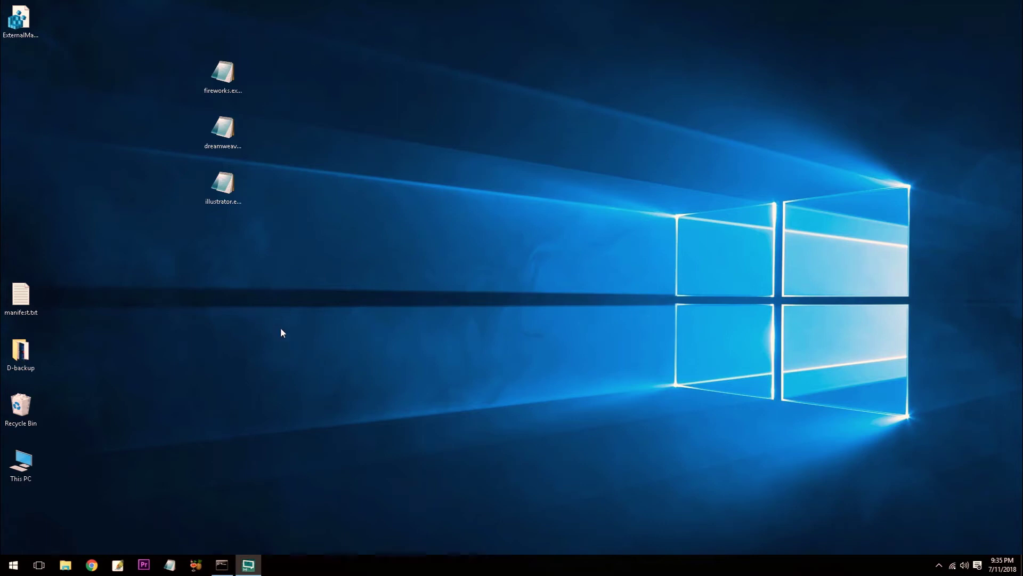
Launch Premiere Pro CS6, overwrite the Untitled project with a DSLR 1080p30 sequence, then quit
{"action": "left_click", "coordinate": [143, 566]}
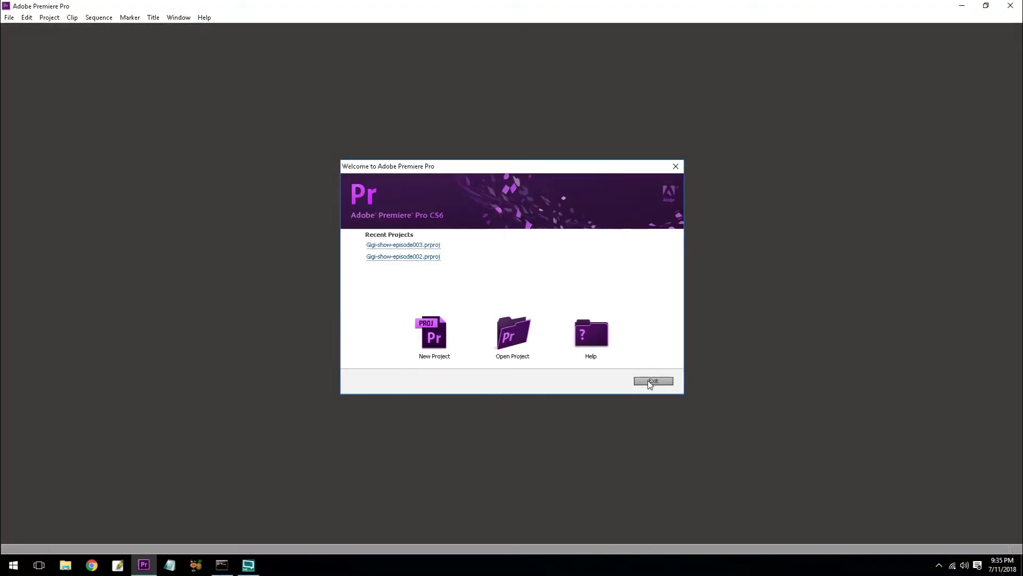
{"action": "left_click", "coordinate": [421, 334]}
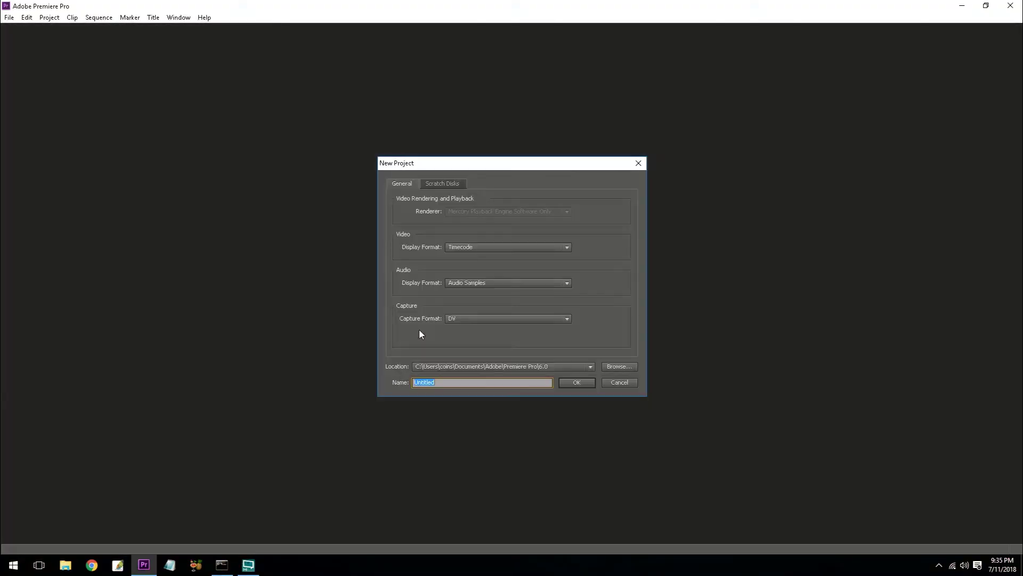
{"action": "left_click", "coordinate": [577, 382]}
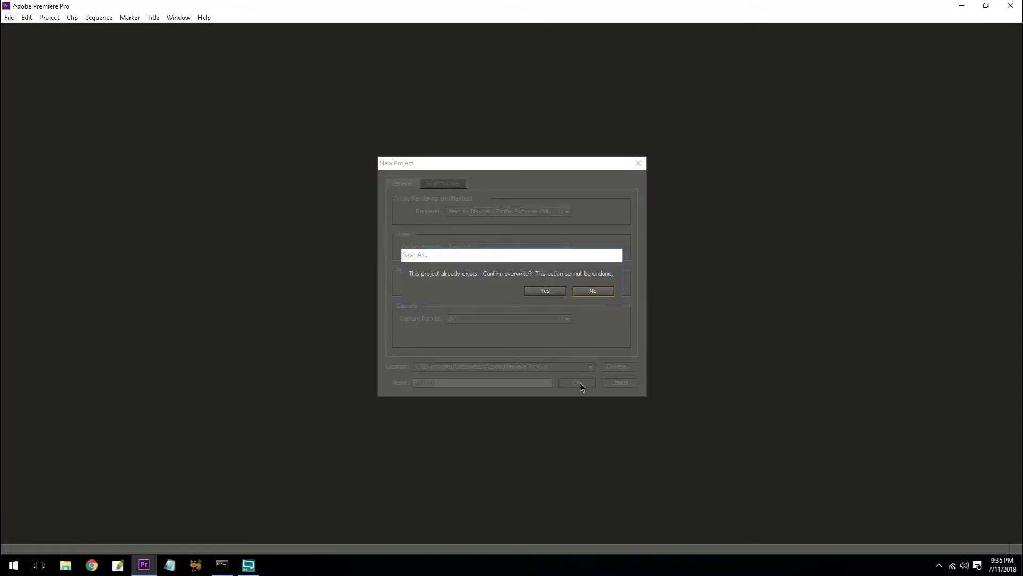
{"action": "left_click", "coordinate": [548, 296]}
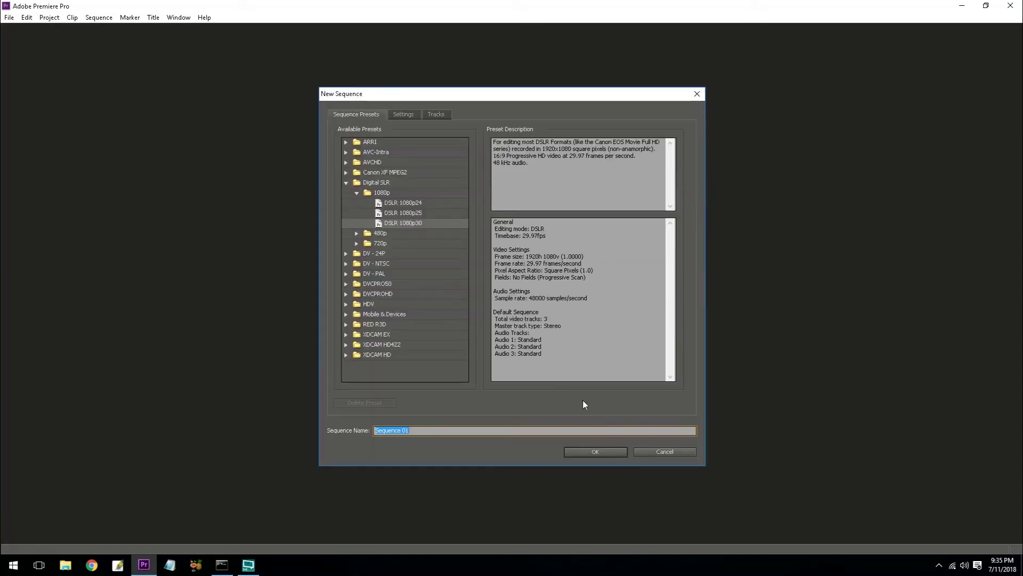
{"action": "left_click", "coordinate": [596, 451]}
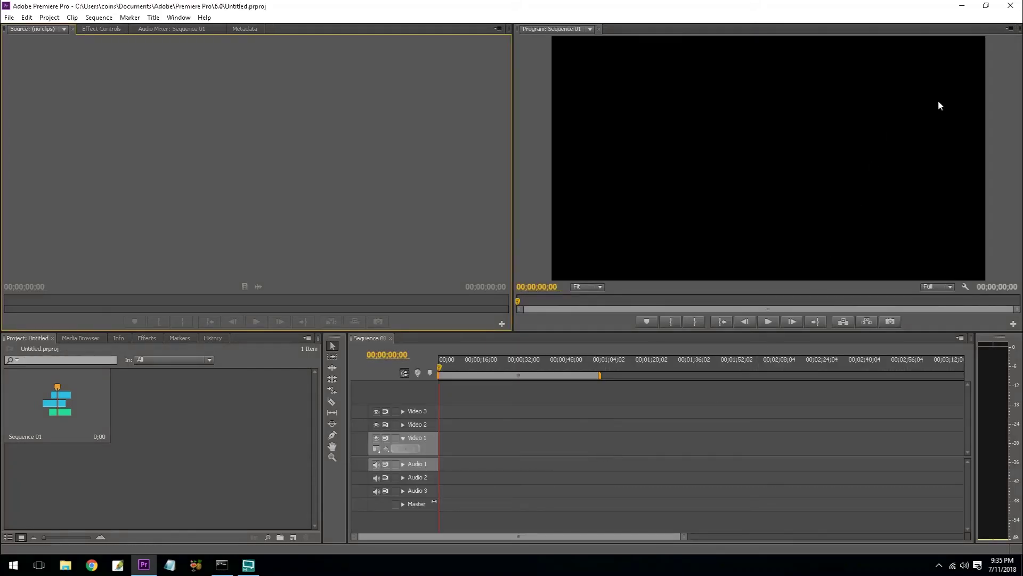
{"action": "left_click", "coordinate": [1005, 10]}
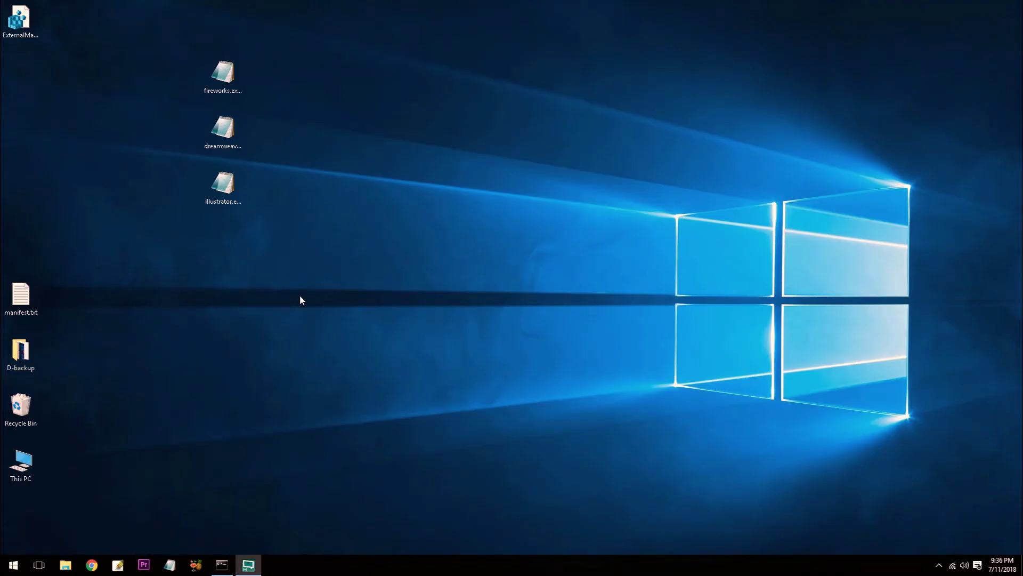
Move the ExternalManifestFile .reg icon from the top-left corner beside the manifest files
{"action": "left_click_drag", "start_coordinate": [33, 26], "coordinate": [83, 94]}
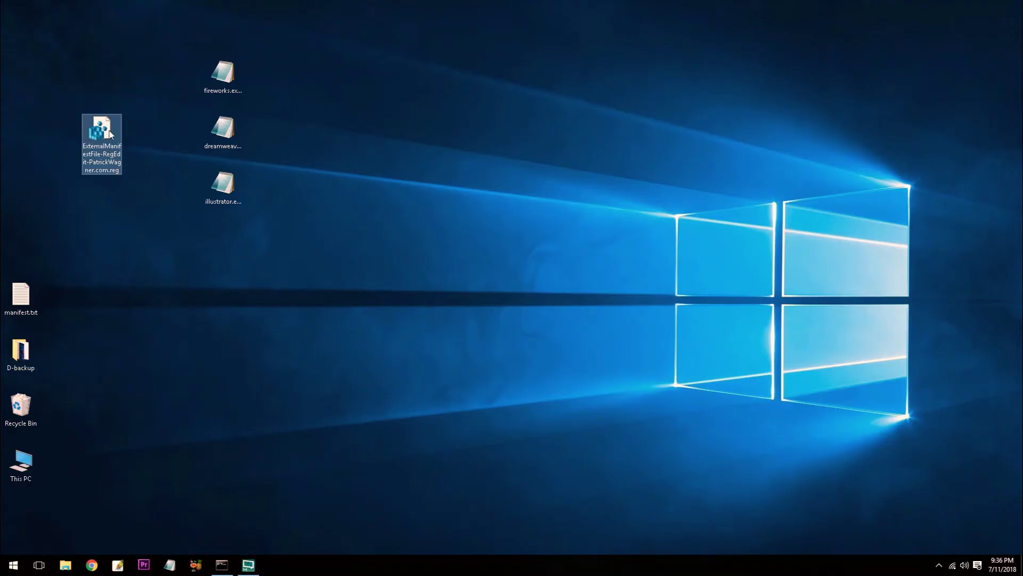